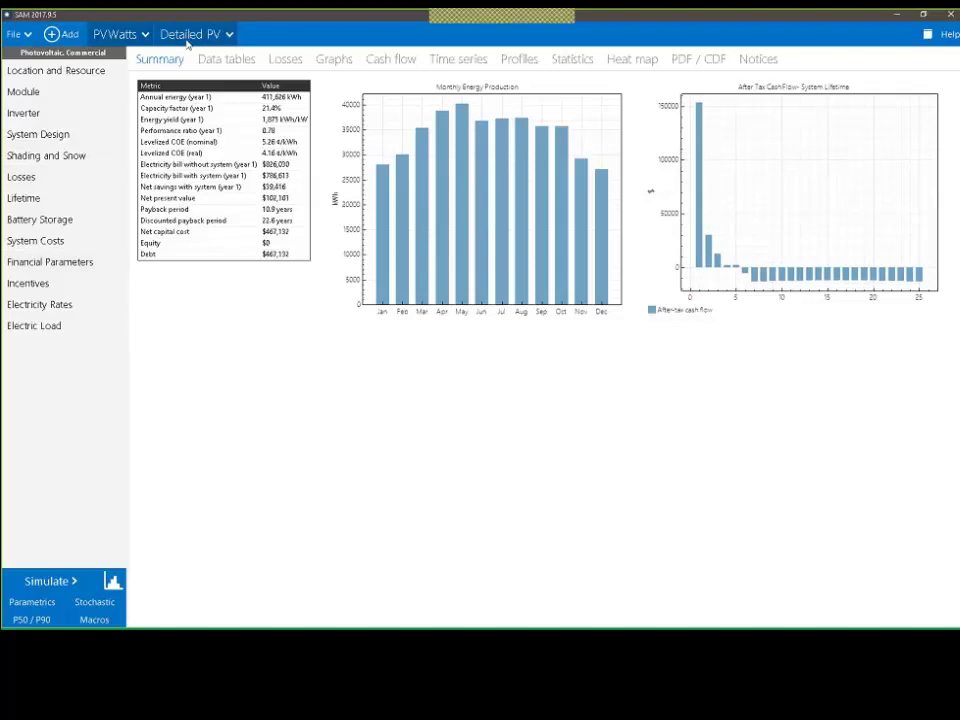
# Switch to the PVWatts case and review its weather location, module, system design, and shading and snow inputs.
pyautogui.click(114, 37)
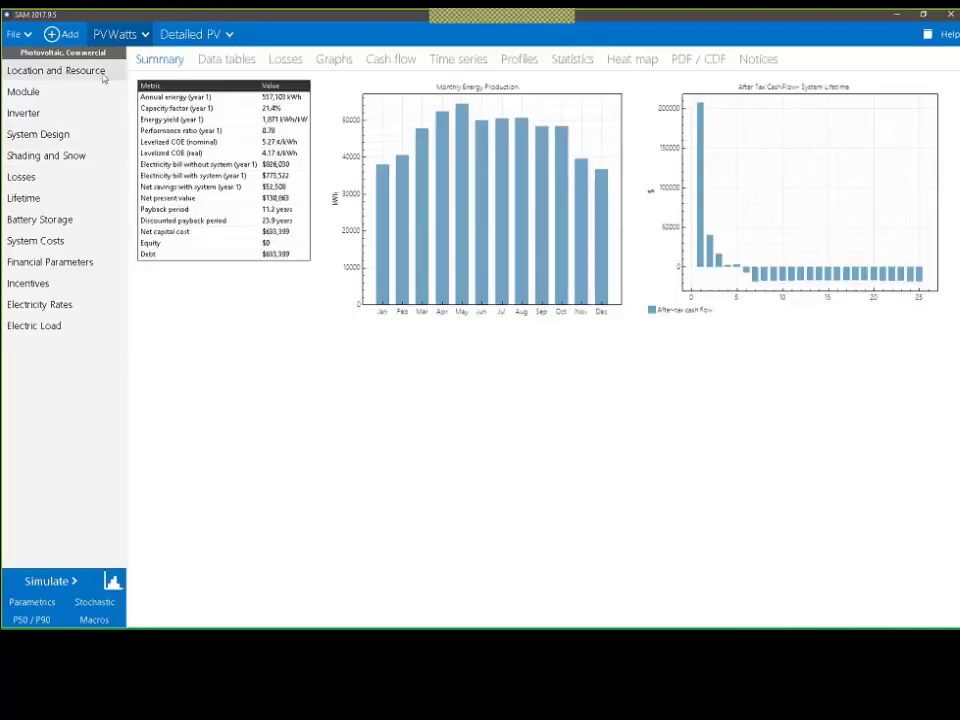
pyautogui.click(100, 72)
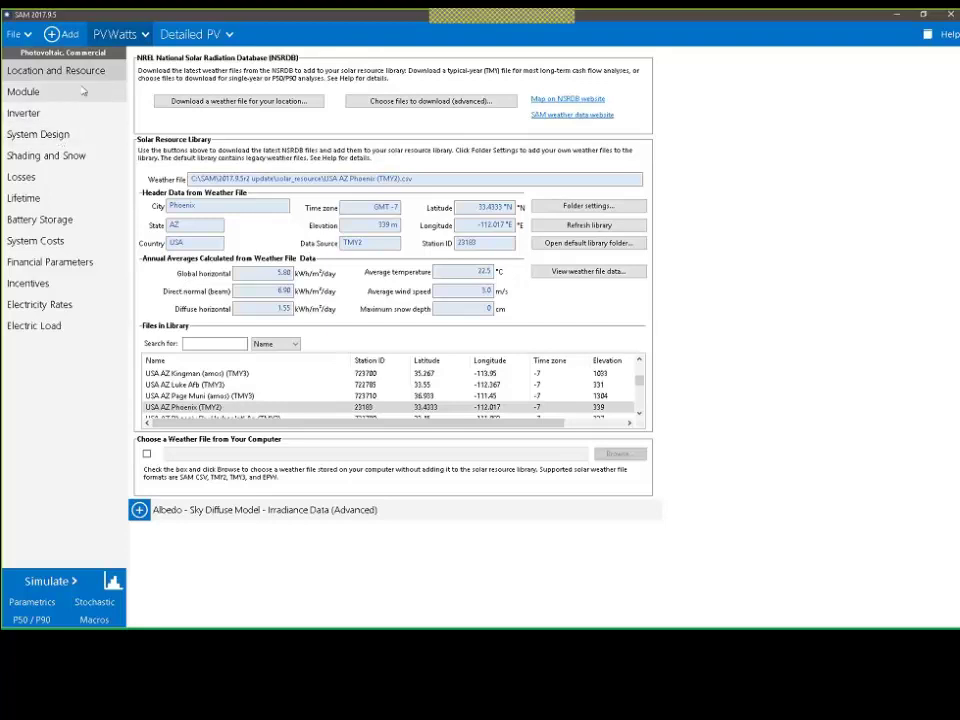
pyautogui.click(39, 92)
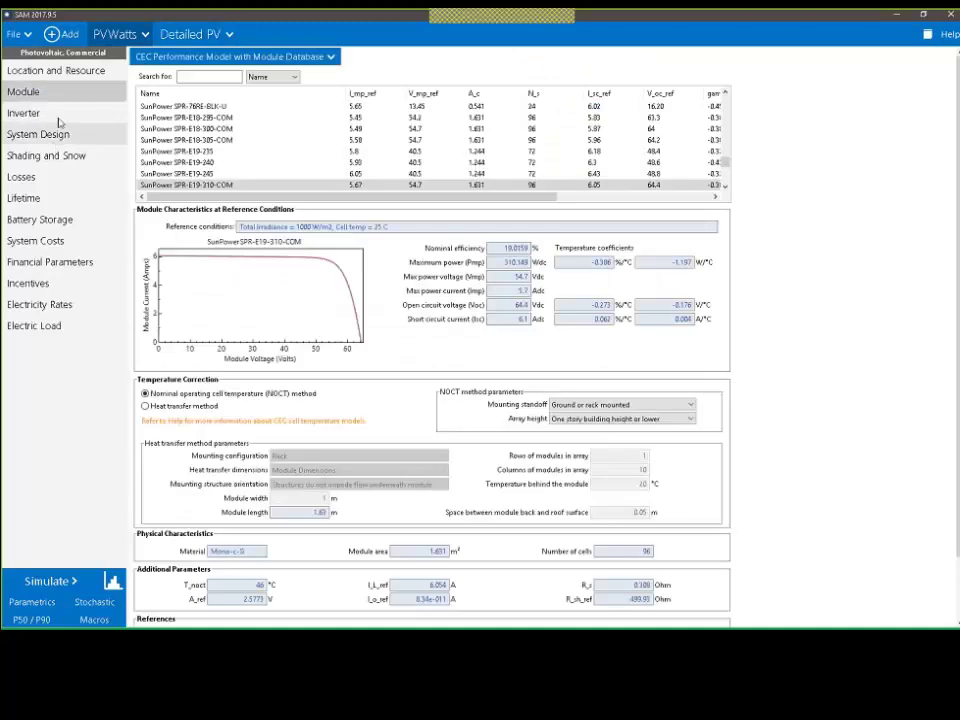
pyautogui.click(68, 136)
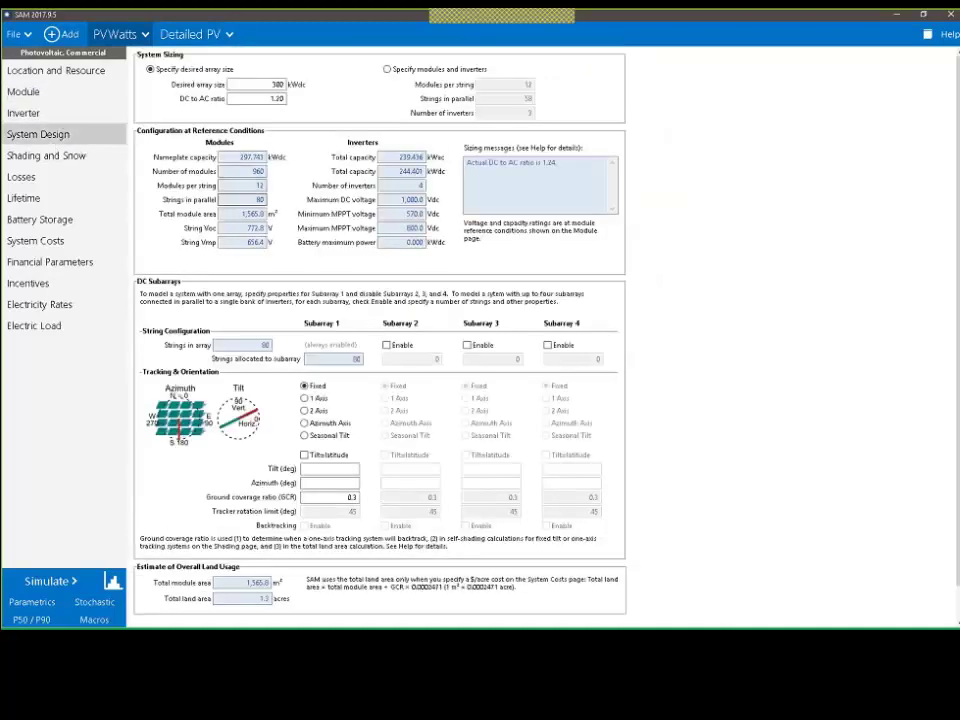
pyautogui.click(86, 157)
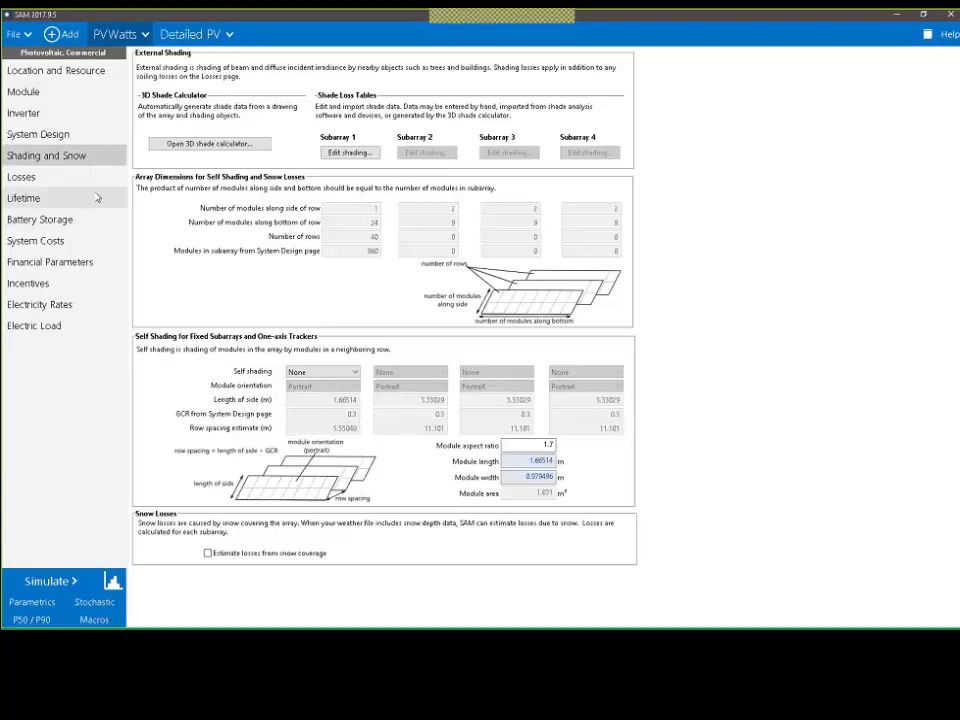
# Review the PVWatts case's system costs, financial parameters and incentives.
pyautogui.click(93, 244)
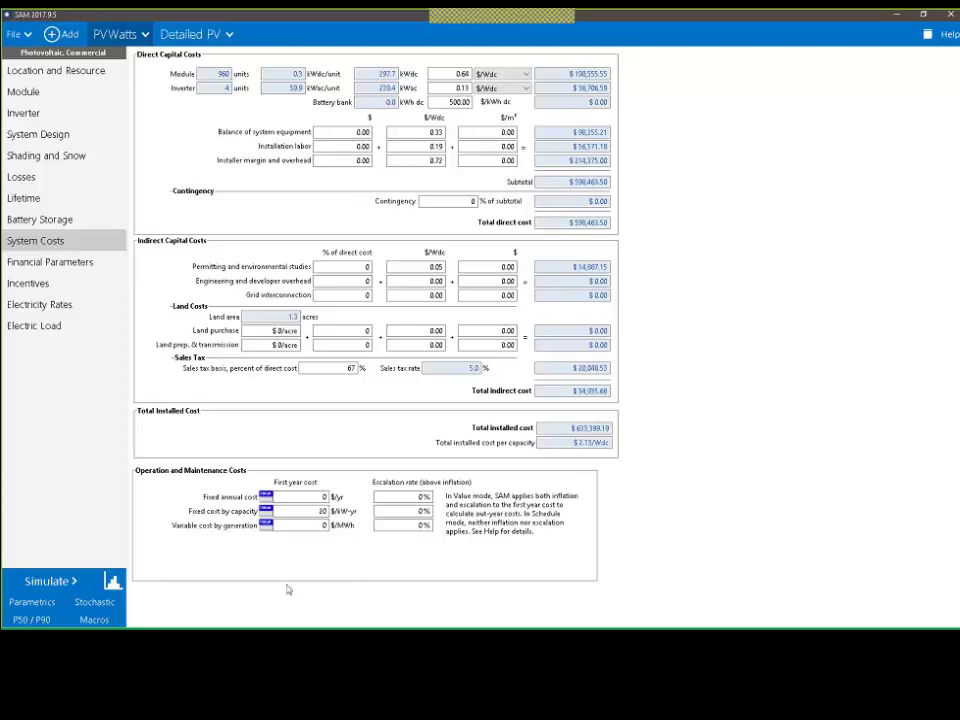
pyautogui.click(98, 268)
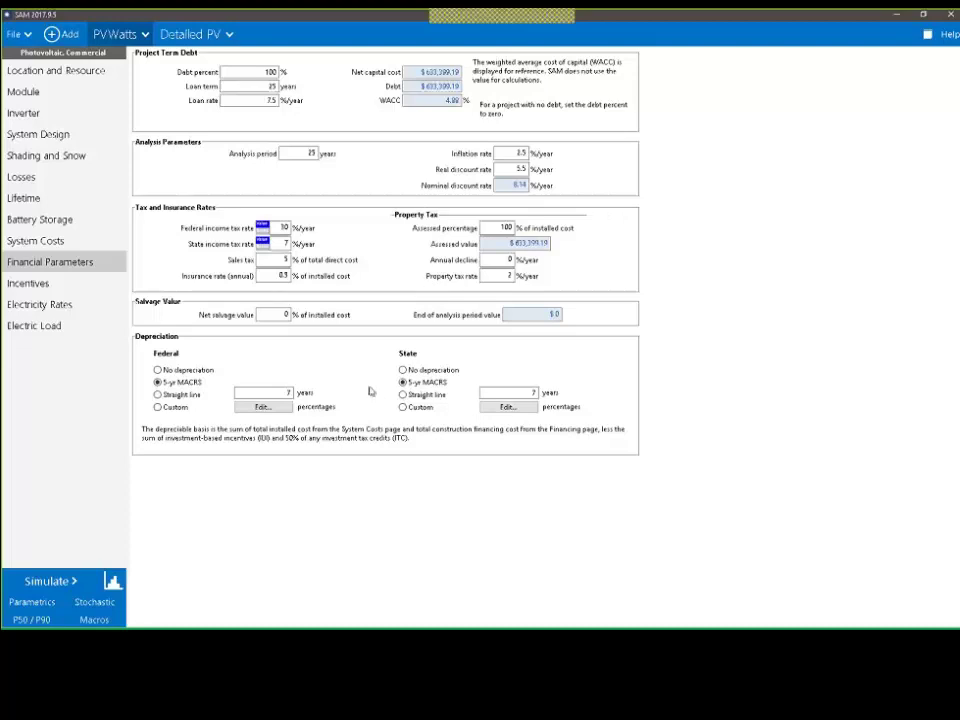
pyautogui.click(93, 285)
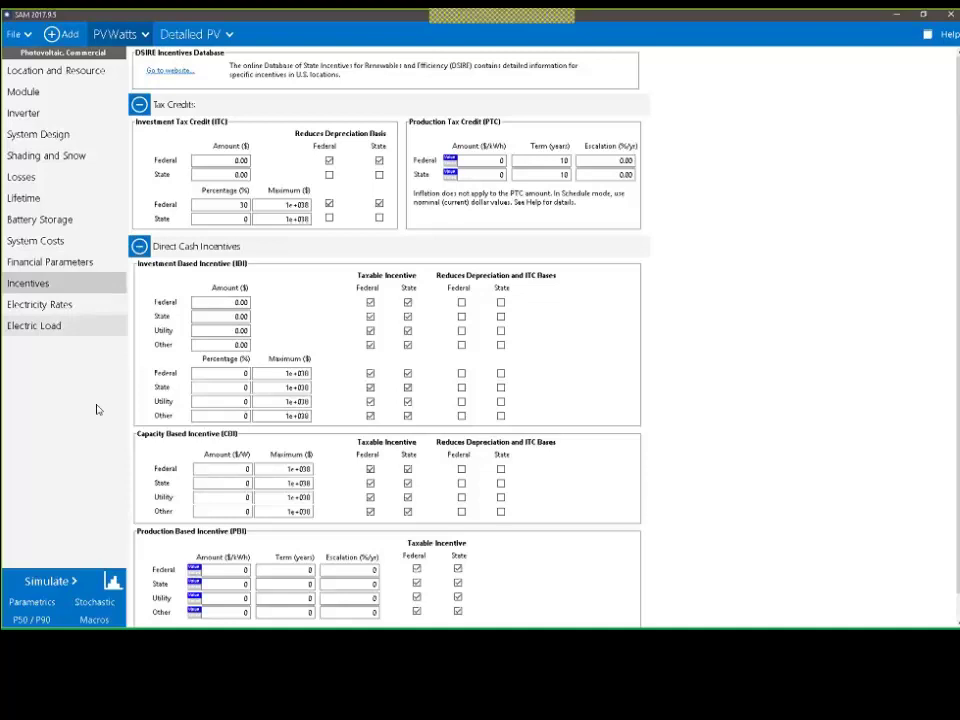
# Examine the electricity rate inputs, including the energy and demand charge tables with their weekday and weekend schedules.
pyautogui.click(81, 306)
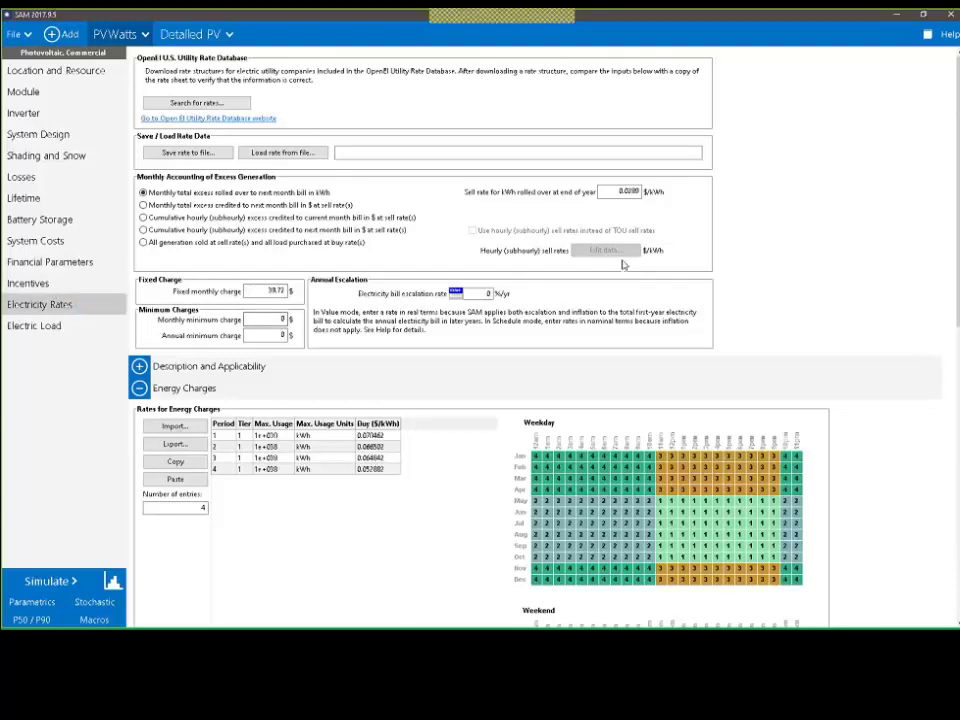
pyautogui.scroll(-5, 947, 457)
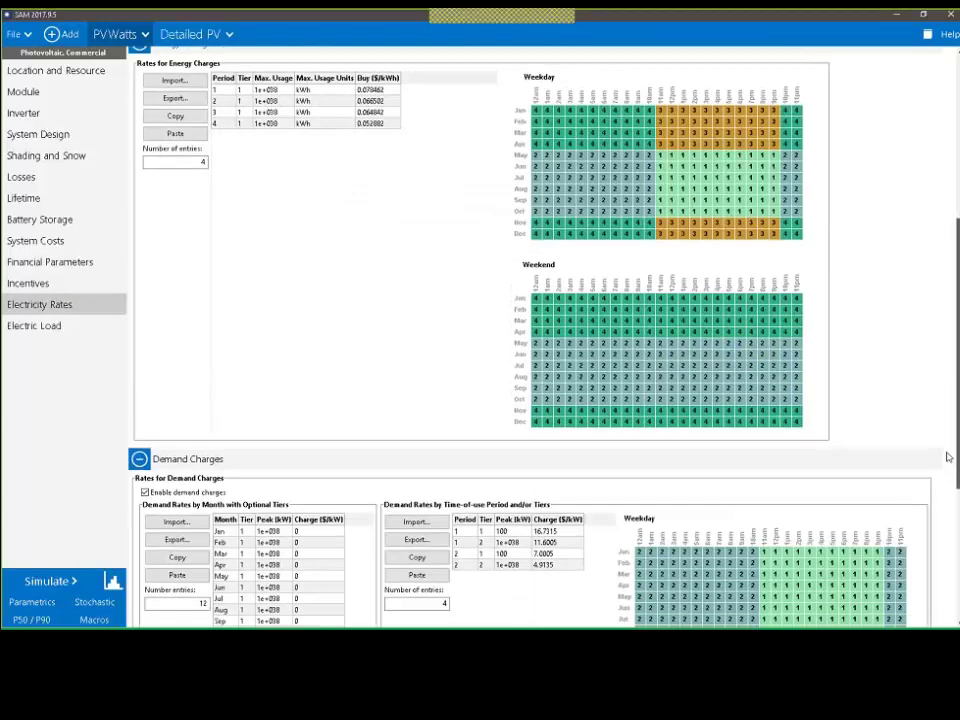
pyautogui.moveTo(947, 457); pyautogui.dragTo(950, 442)
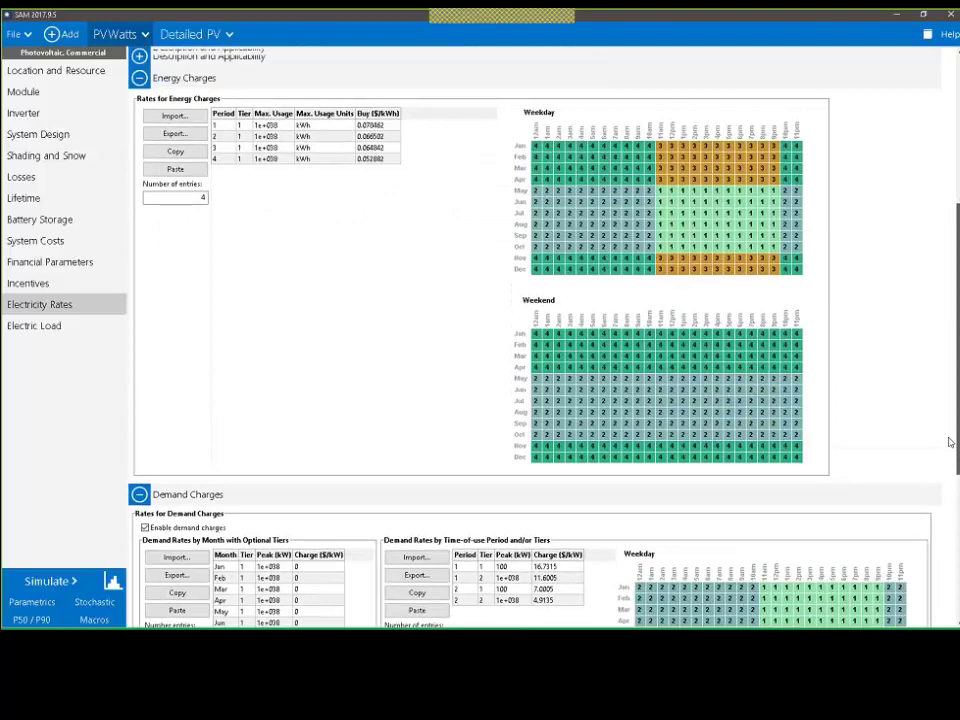
pyautogui.moveTo(950, 442); pyautogui.dragTo(955, 400)
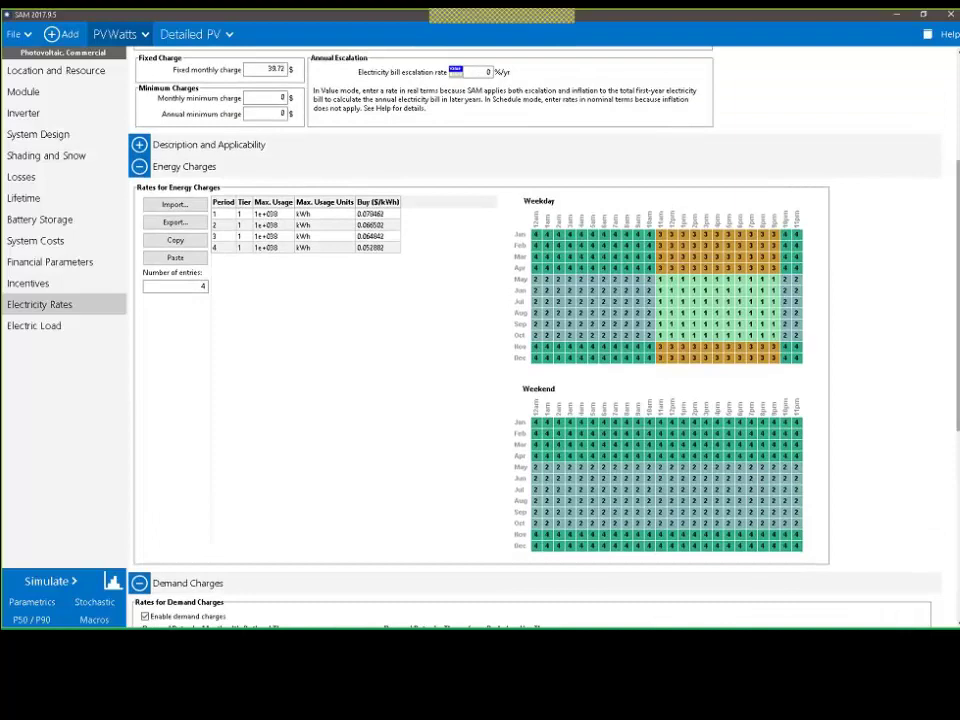
pyautogui.scroll(-2, 955, 400)
pyautogui.scroll(-8, 955, 400)
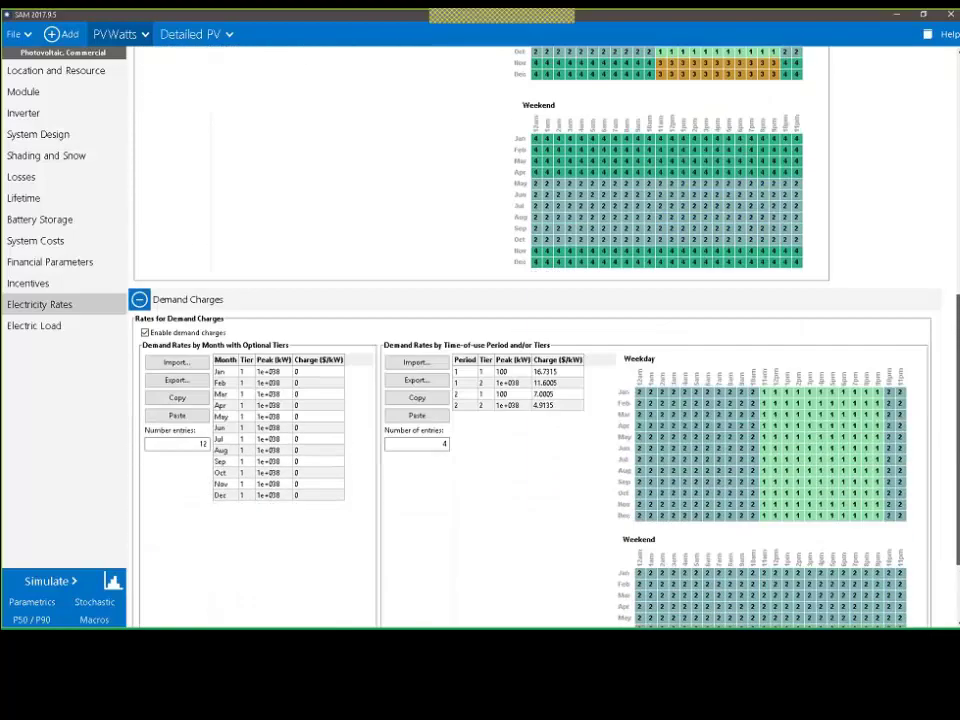
pyautogui.scroll(4, 955, 400)
pyautogui.scroll(2, 955, 400)
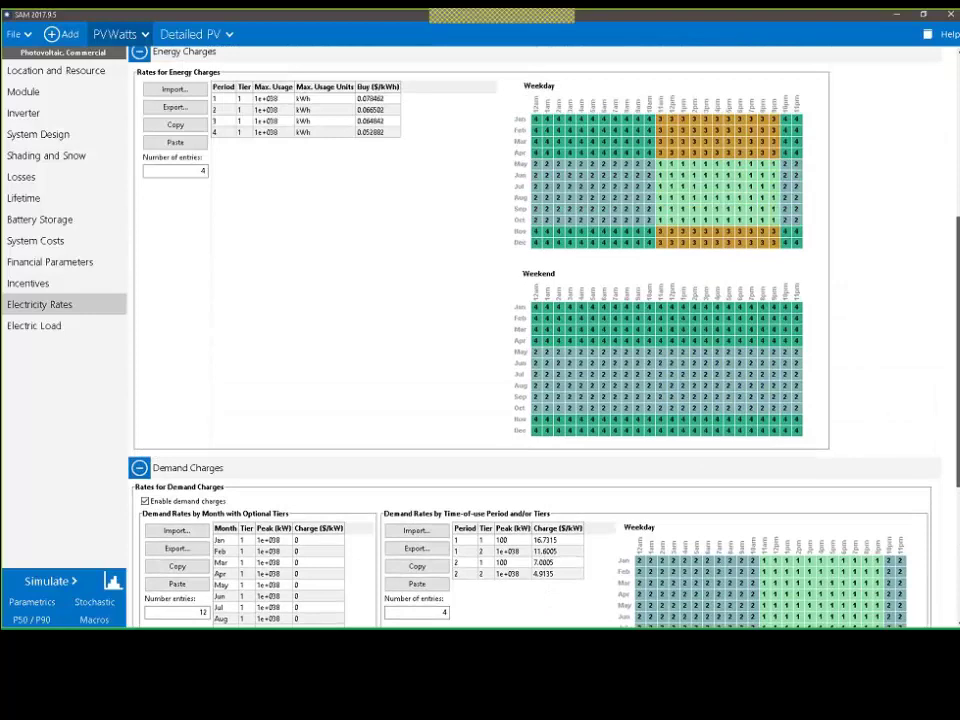
pyautogui.scroll(-10, 955, 400)
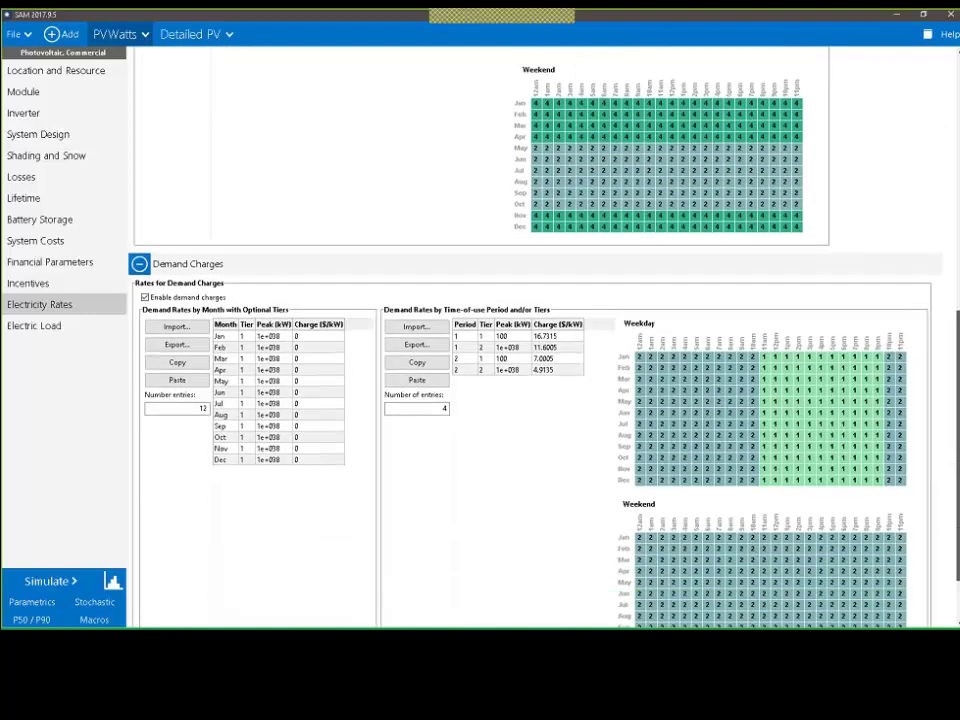
pyautogui.scroll(4, 947, 352)
pyautogui.scroll(-2, 947, 352)
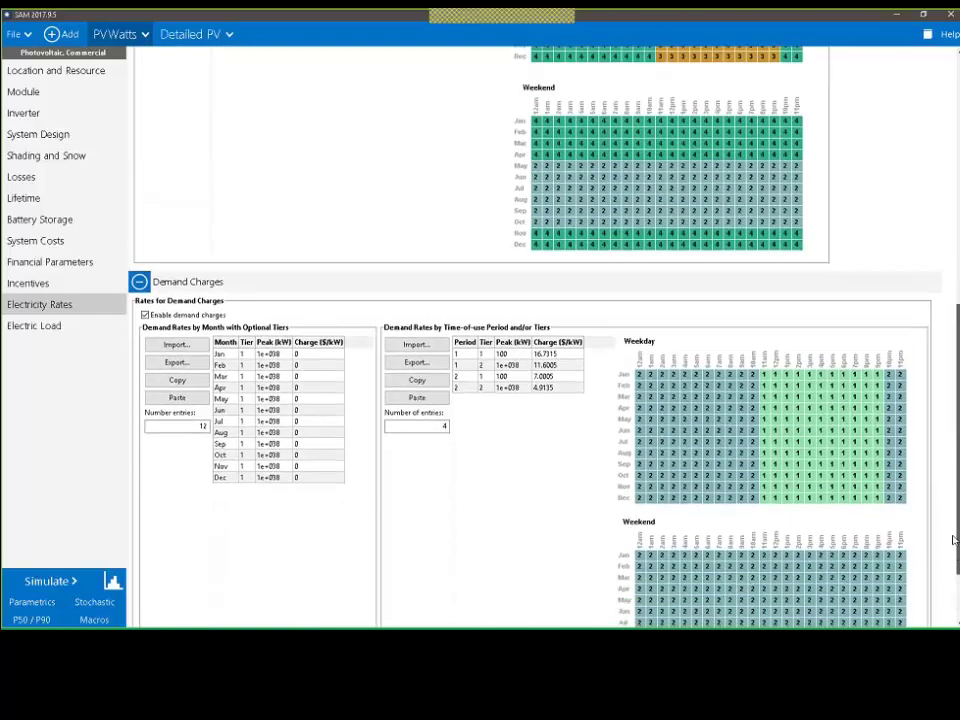
pyautogui.scroll(15, 947, 352)
pyautogui.scroll(3, 947, 352)
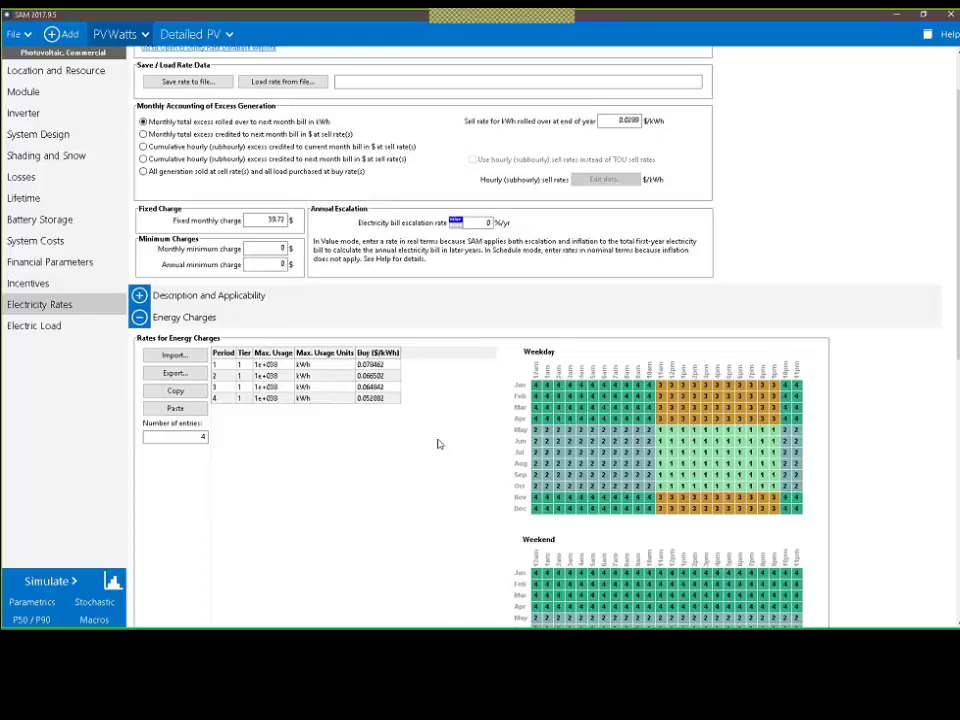
# Examine the hourly electric load graph, zooming in on late May to mid-July and browsing to December, and close the viewer.
pyautogui.click(84, 327)
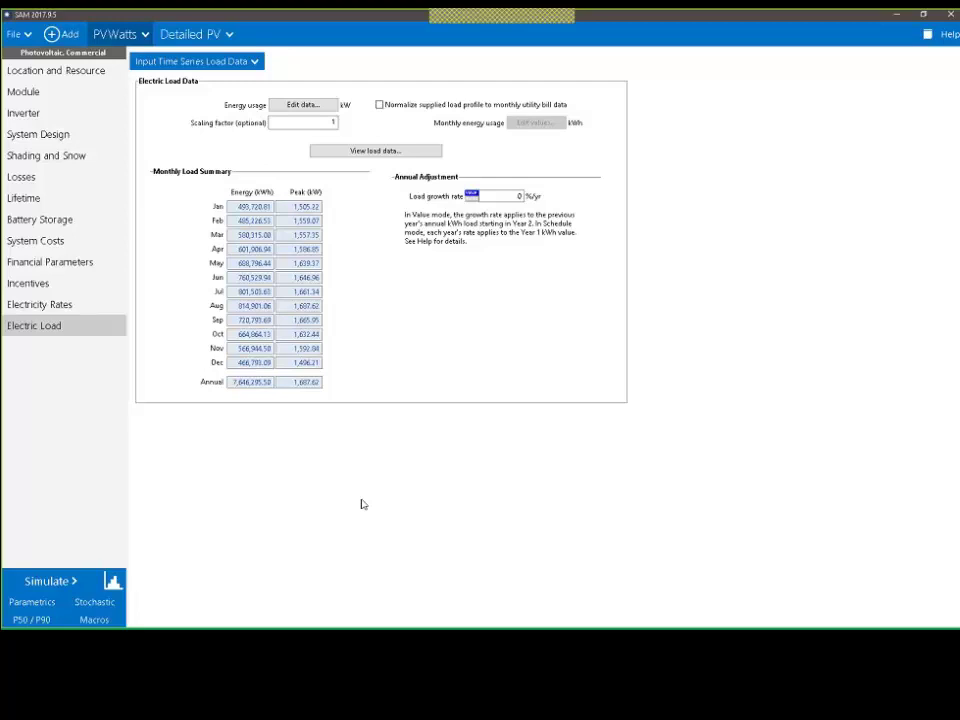
pyautogui.click(375, 150)
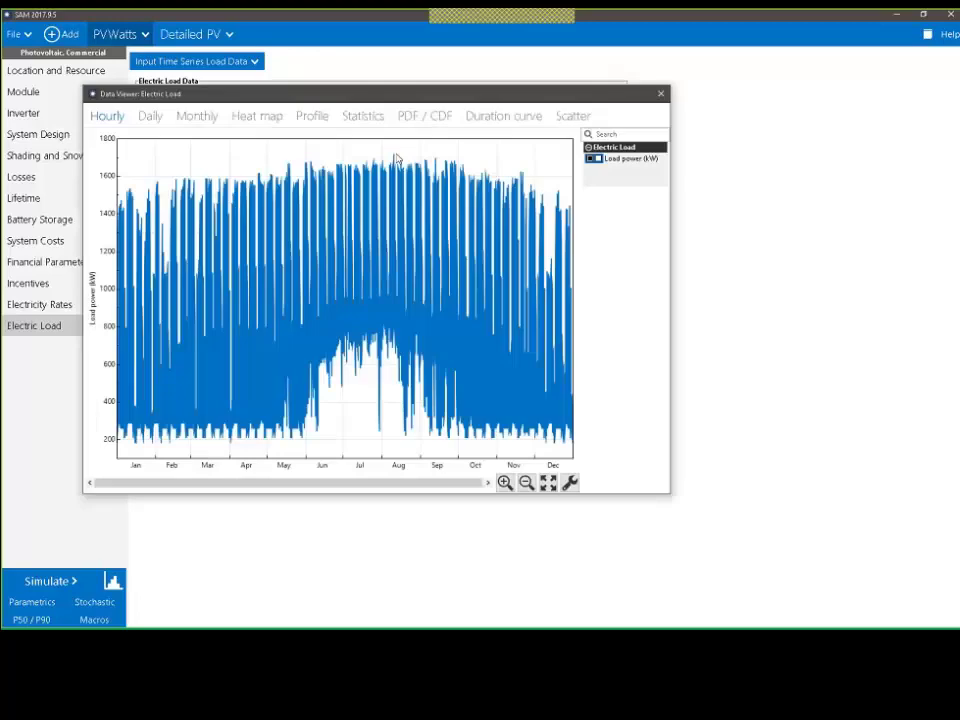
pyautogui.moveTo(296, 360)
pyautogui.mouseDown()
pyautogui.moveTo(364, 360)
pyautogui.moveTo(364, 369)
pyautogui.mouseUp()
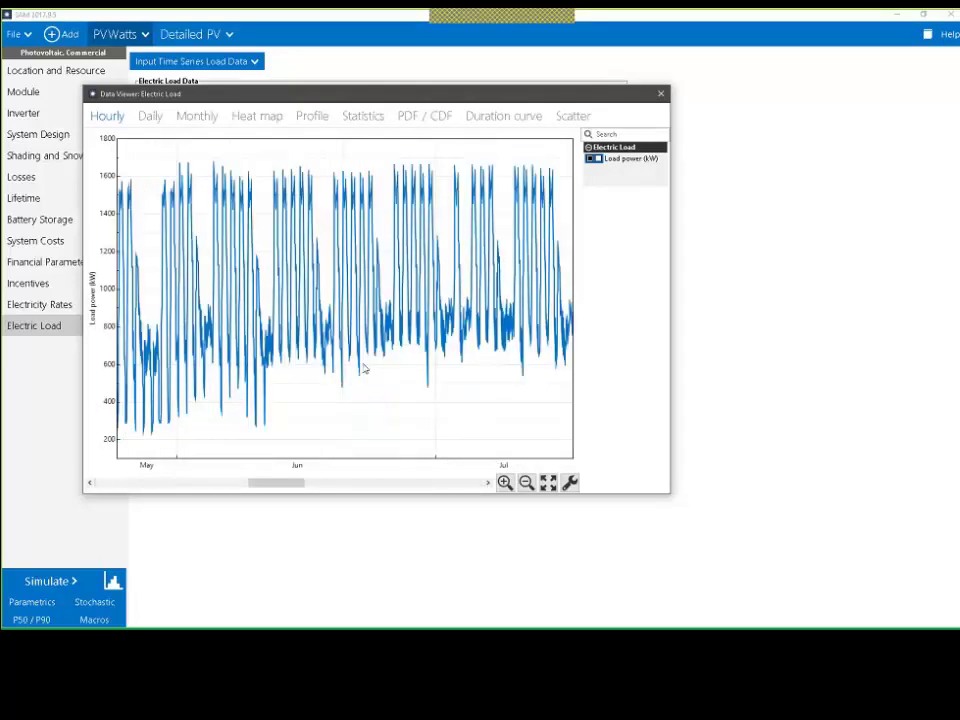
pyautogui.moveTo(289, 486); pyautogui.dragTo(484, 490)
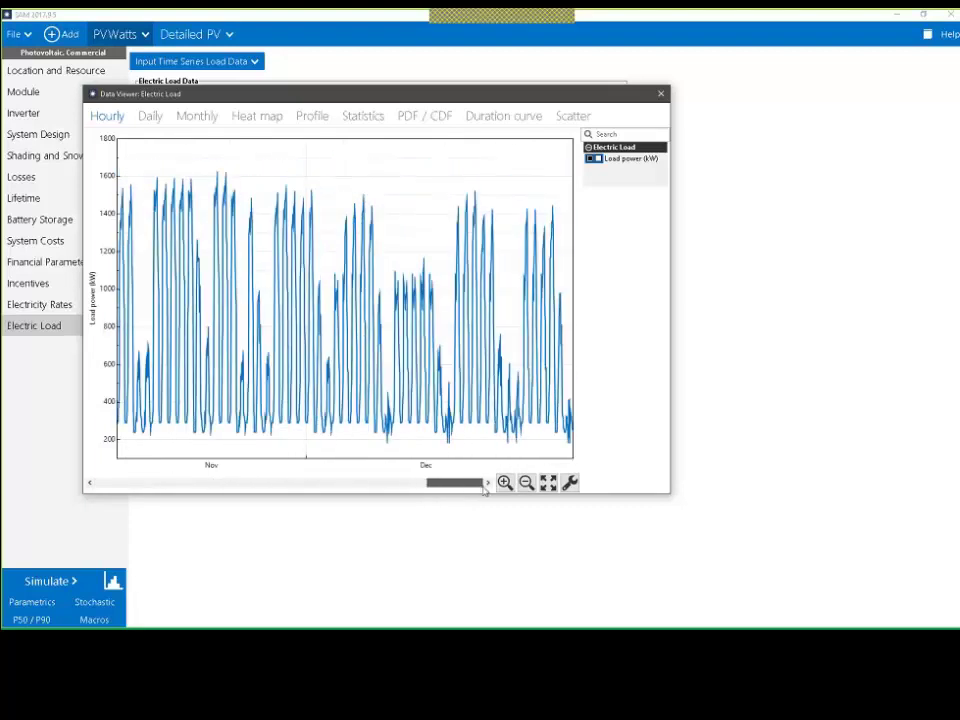
pyautogui.moveTo(484, 490); pyautogui.dragTo(193, 498)
pyautogui.click(660, 93)
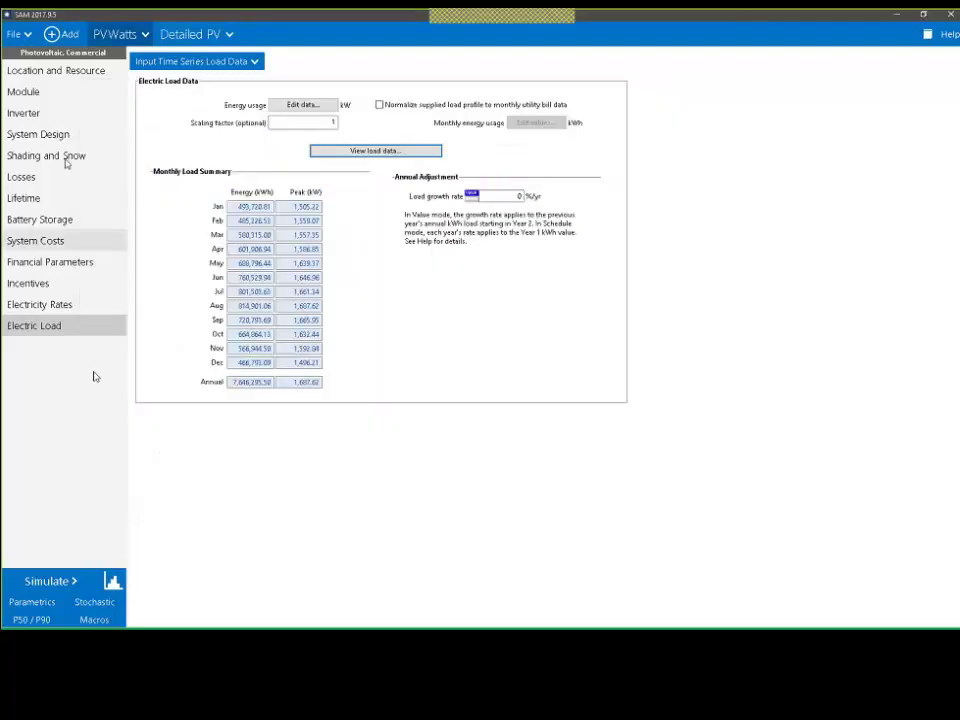
# Simulate the PVWatts case and review its hourly time series from mid-August to early September and its yearly cash flow.
pyautogui.click(47, 585)
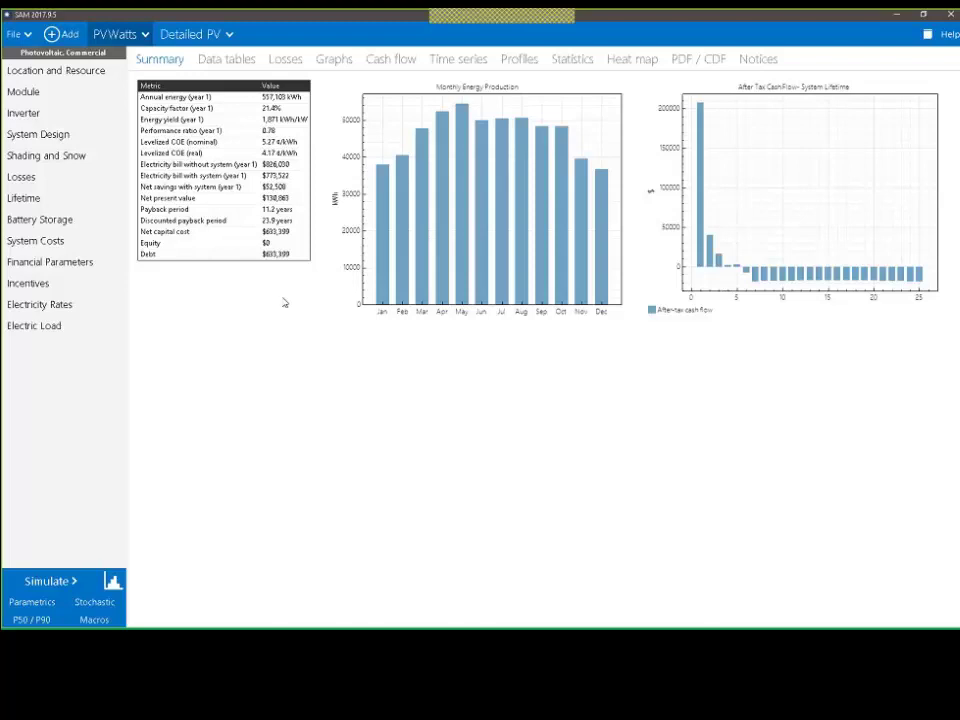
pyautogui.click(456, 61)
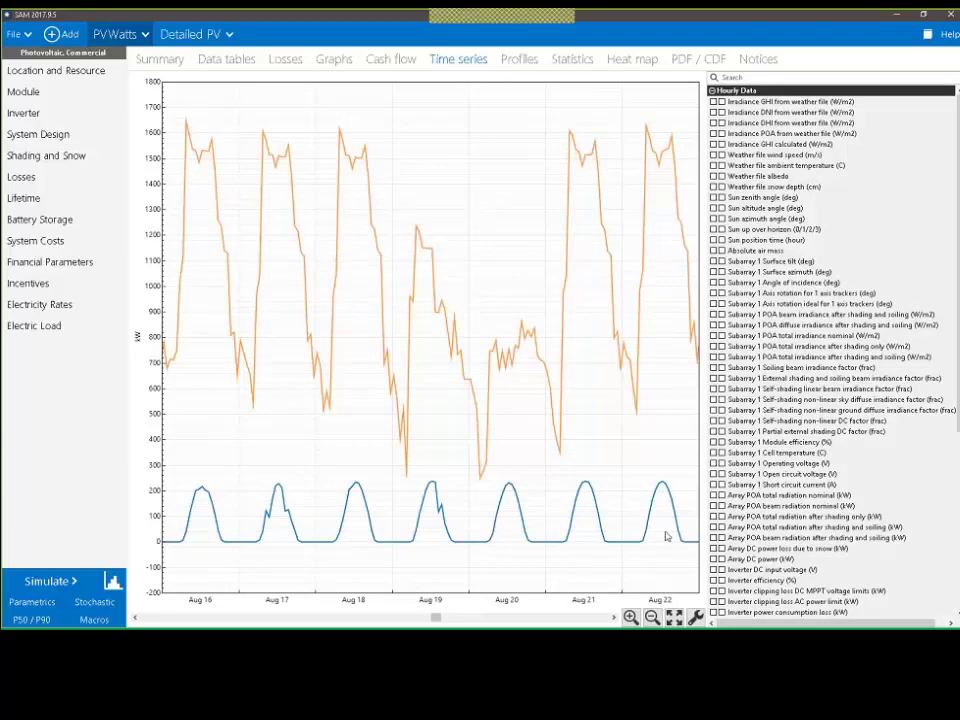
pyautogui.scroll(-1, 407, 622)
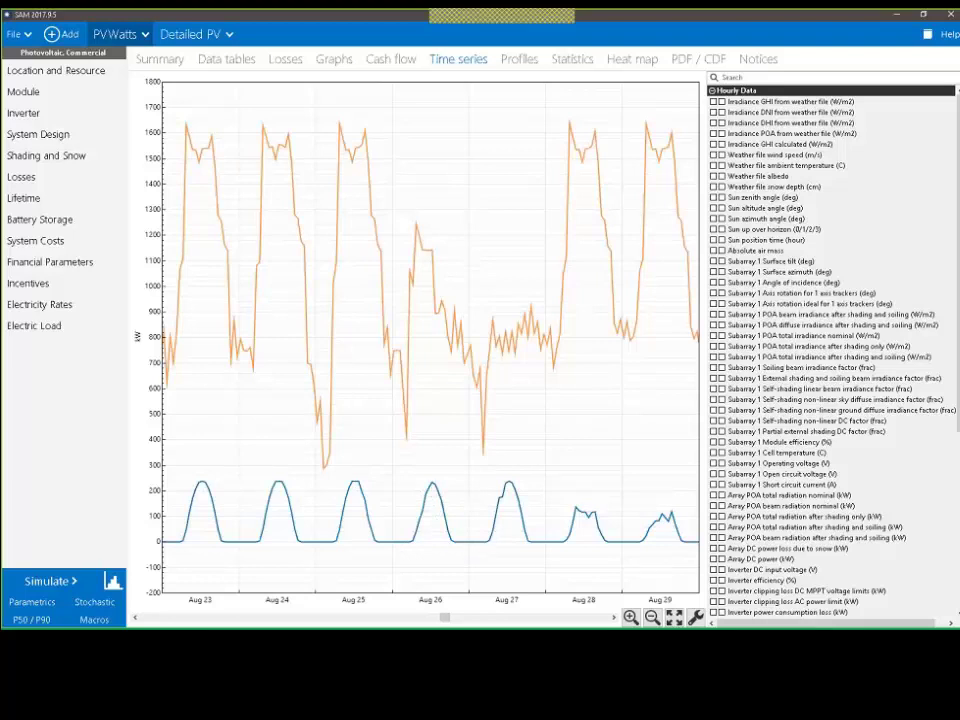
pyautogui.scroll(-1, 330, 458)
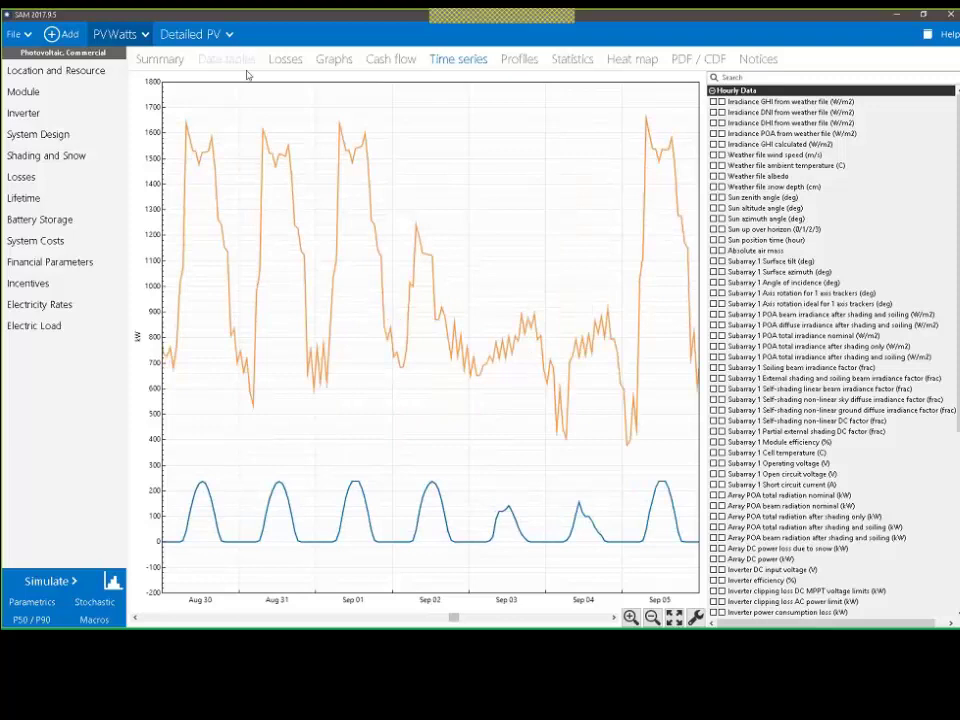
pyautogui.click(394, 62)
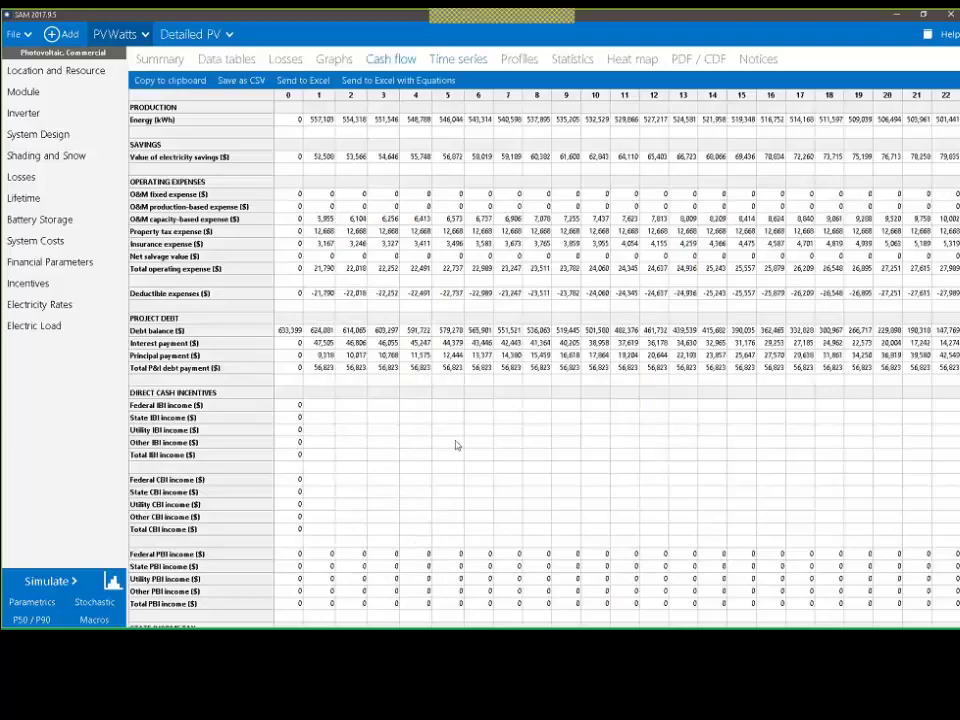
pyautogui.click(753, 220)
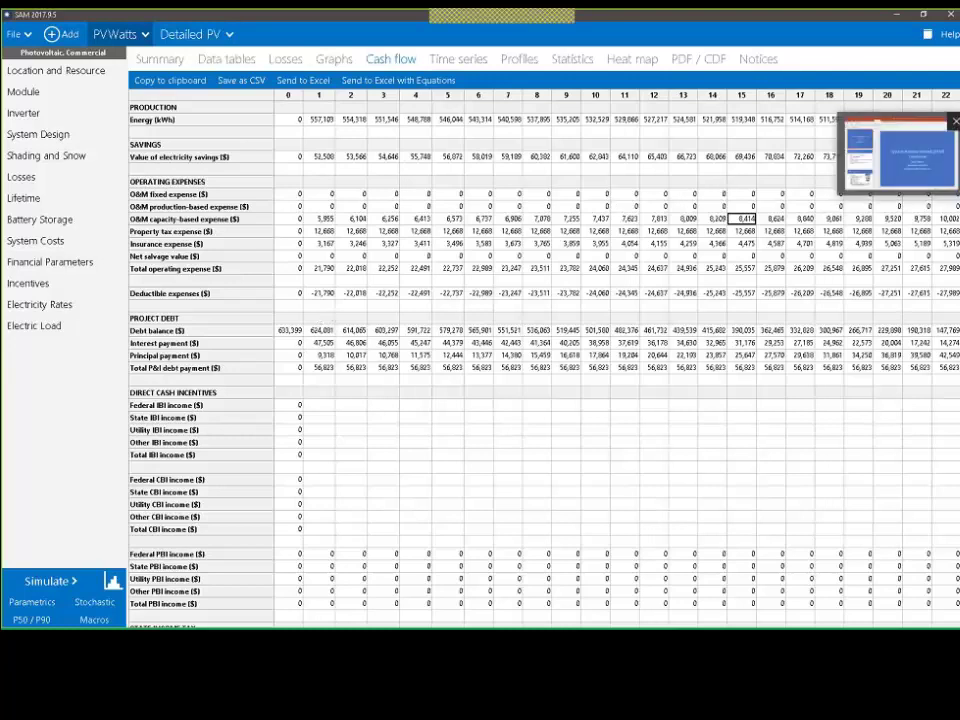
# Switch to the SAM overview presentation in PowerPoint, start the slide show from the beginning and advance to the second slide.
pyautogui.hotkey('alt', 'Tab')
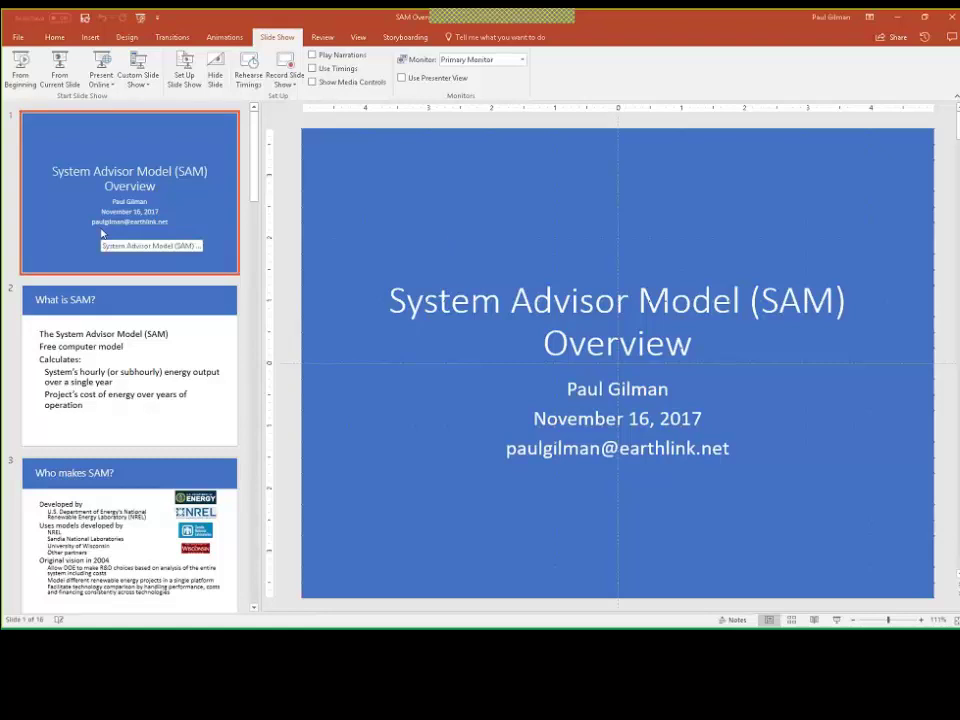
pyautogui.click(20, 68)
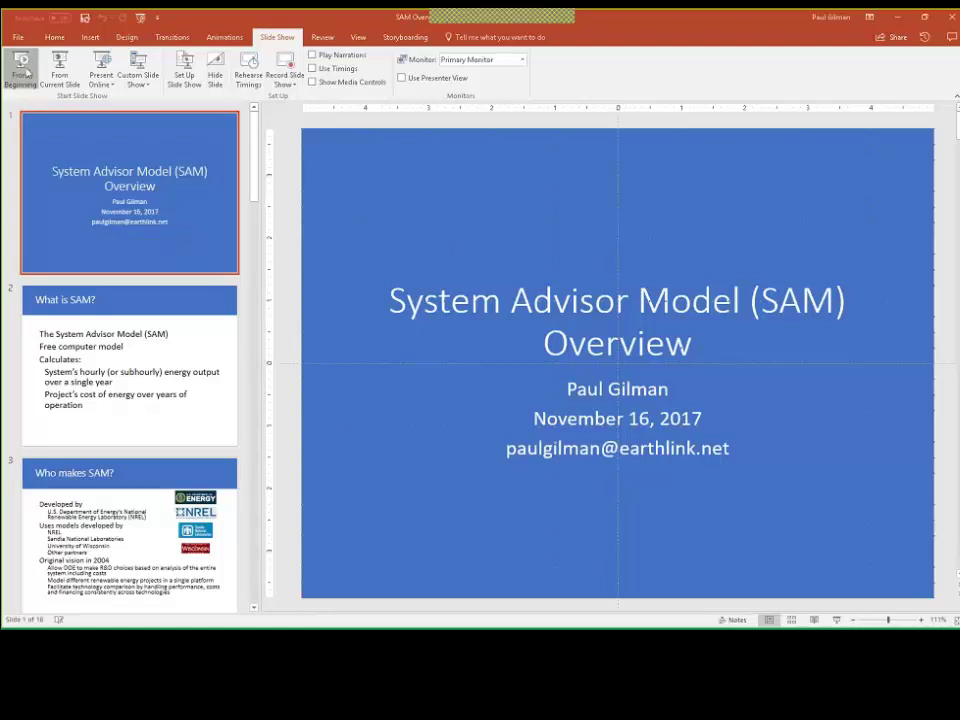
pyautogui.press('Right')
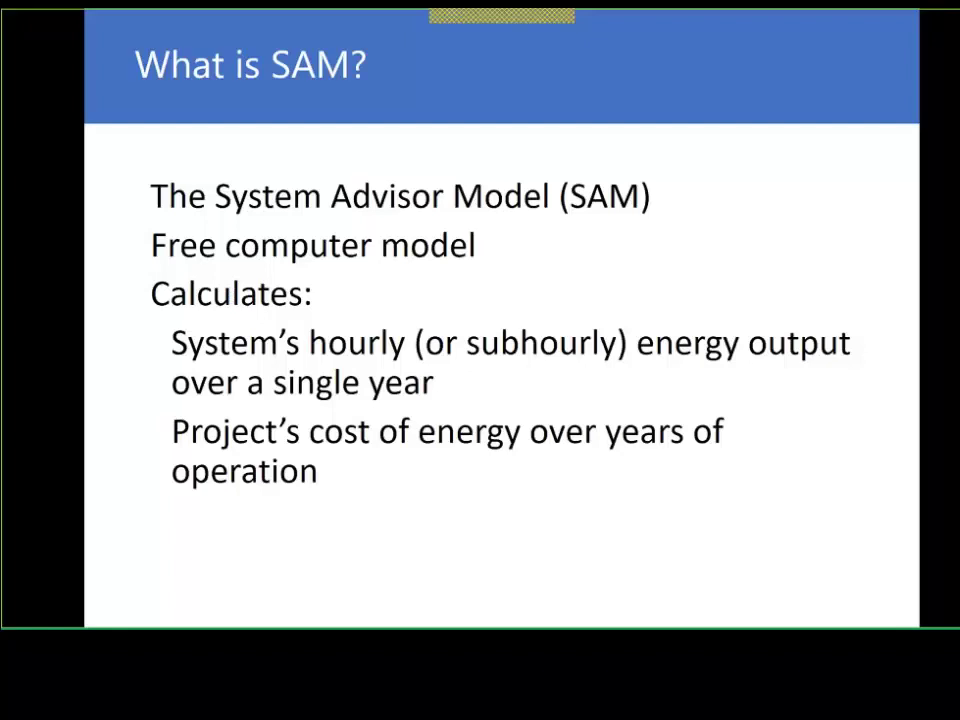